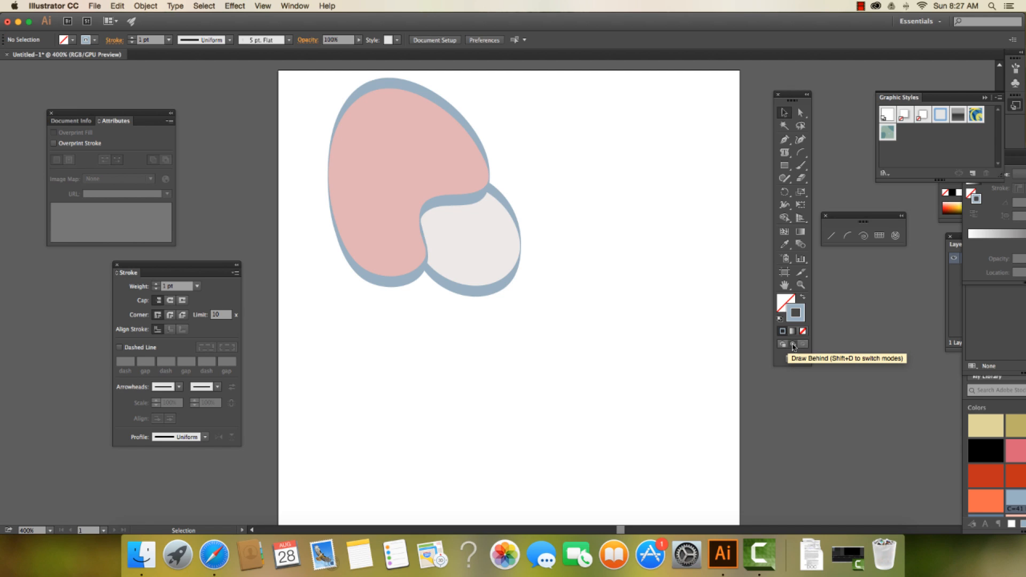
Toggle the drawing mode back to normal and draw a small rounded square right of the blob
left_click(792, 345)
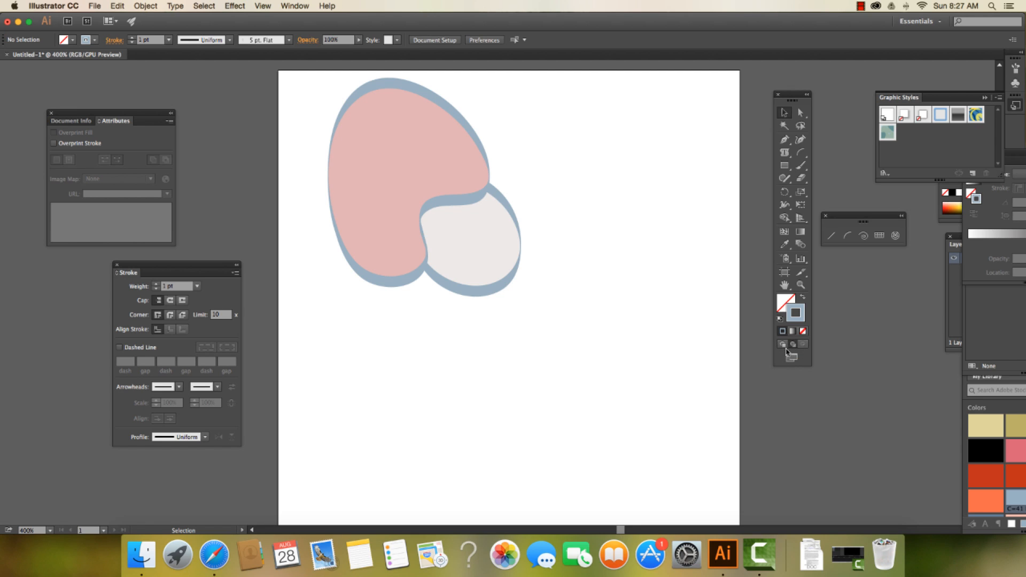
left_click(784, 346)
left_click_drag(784, 165, 811, 179)
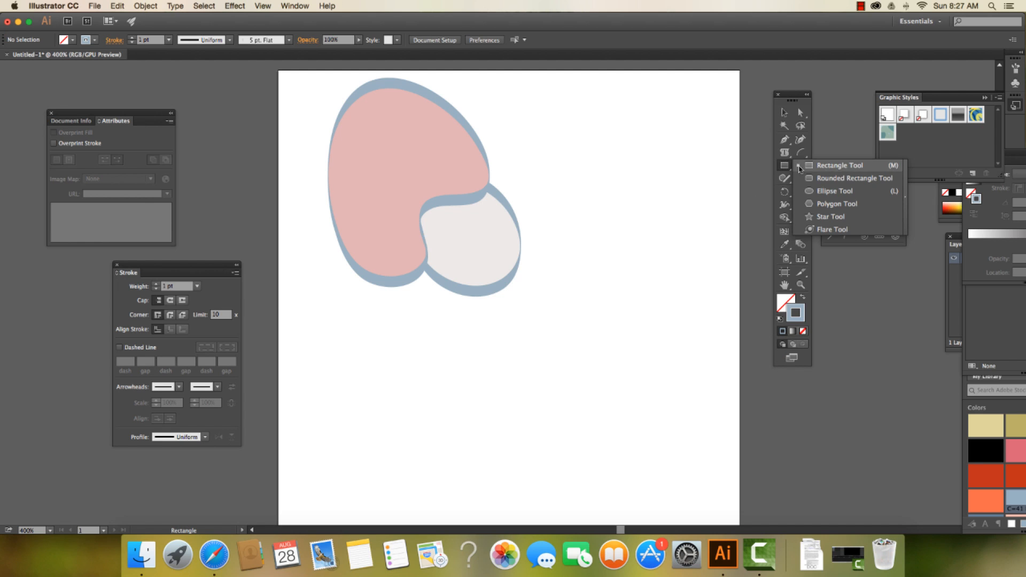
left_click(811, 179)
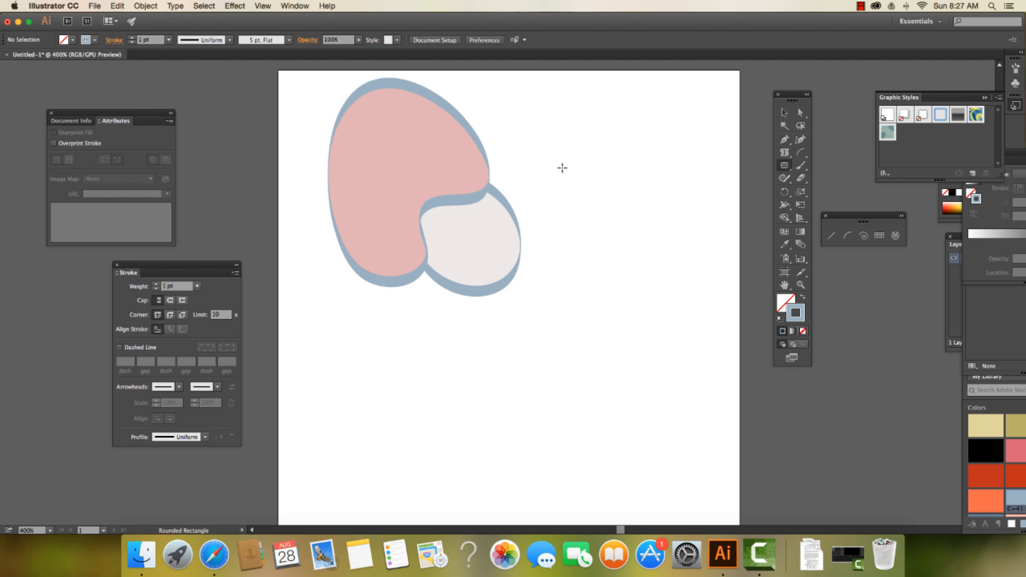
left_click_drag(562, 168, 634, 238)
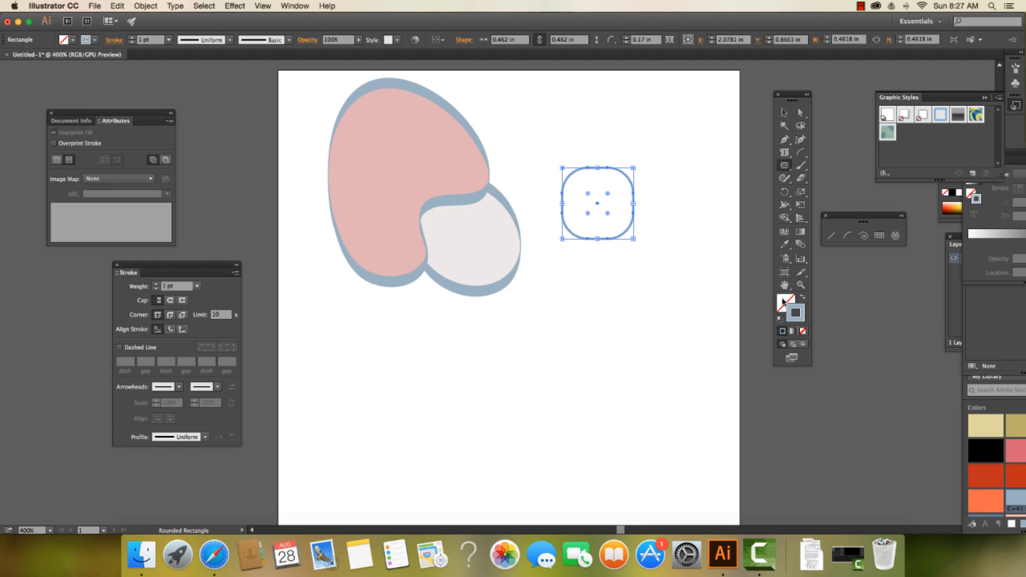
Fill the rounded square with pinkish grey #a88686 and deselect it
double_click(784, 301)
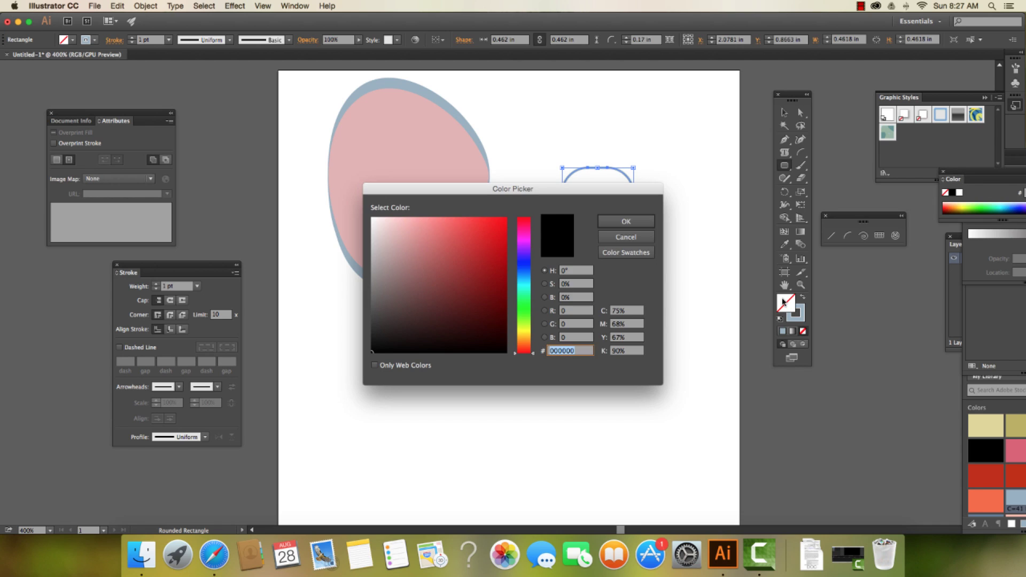
left_click(397, 263)
left_click(631, 221)
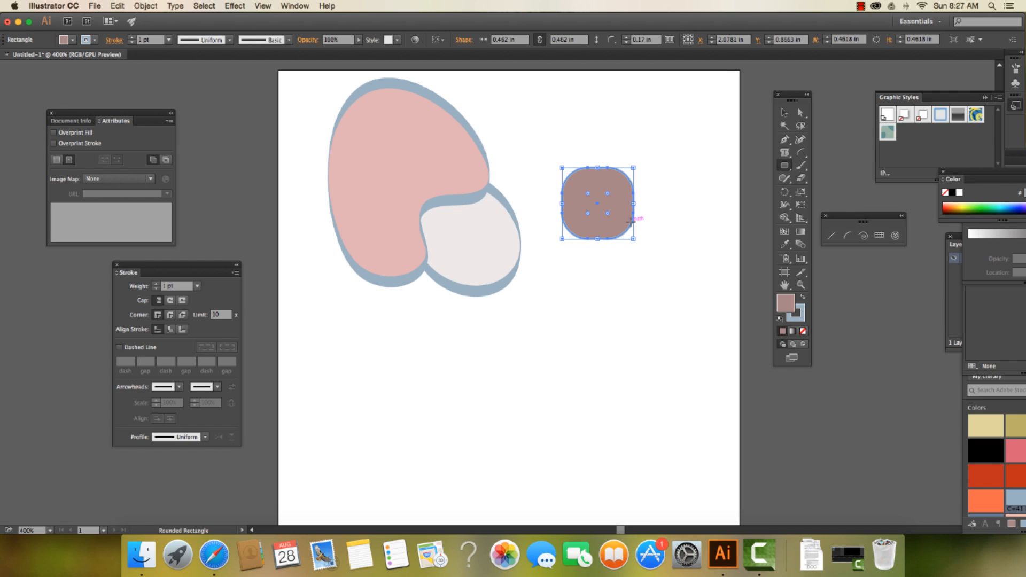
key("v")
left_click(633, 299)
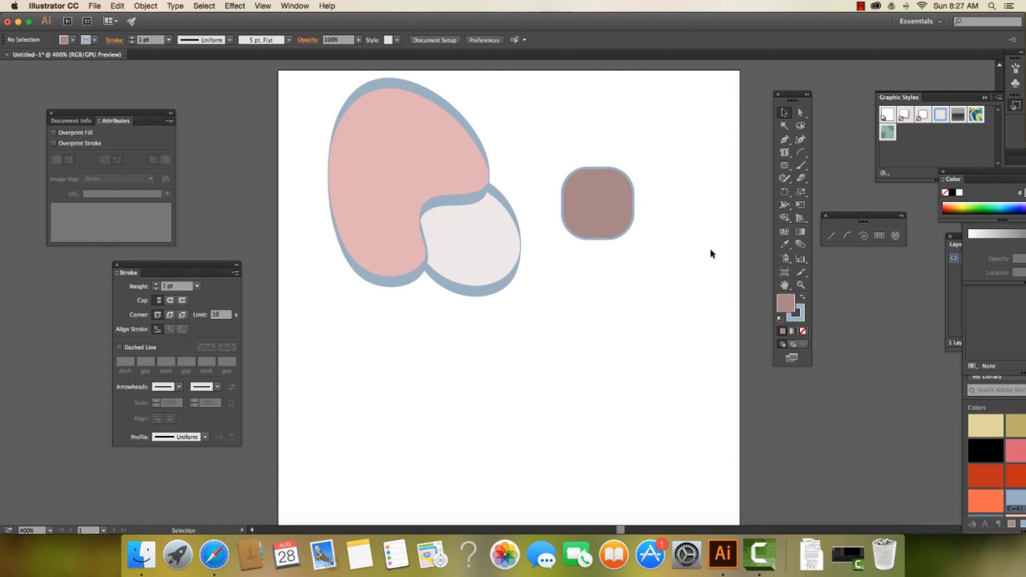
Draw a circle overlapping the rounded square's lower right with the Ellipse tool
left_click(785, 166)
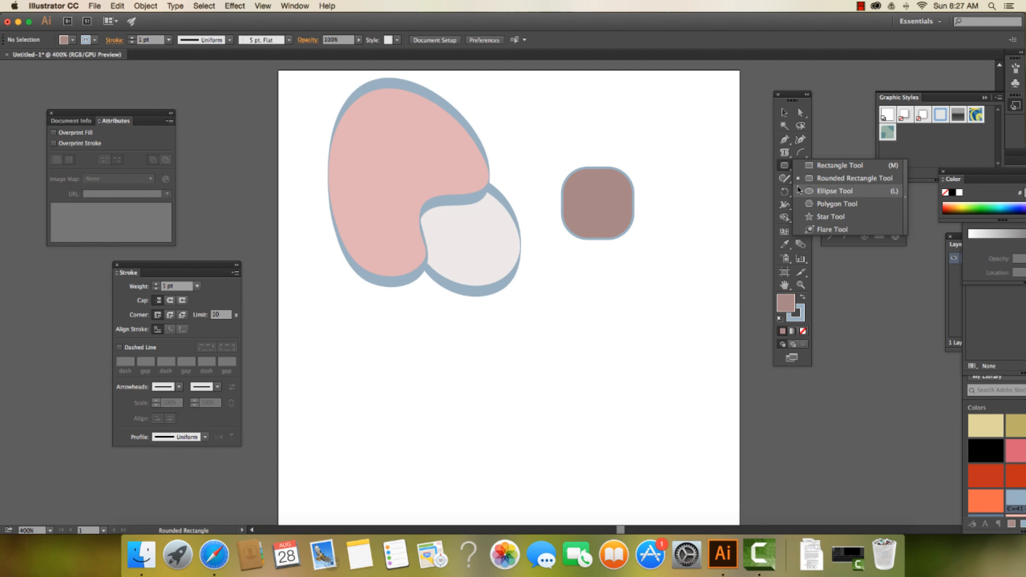
left_click(834, 191)
left_click_drag(605, 205, 657, 259)
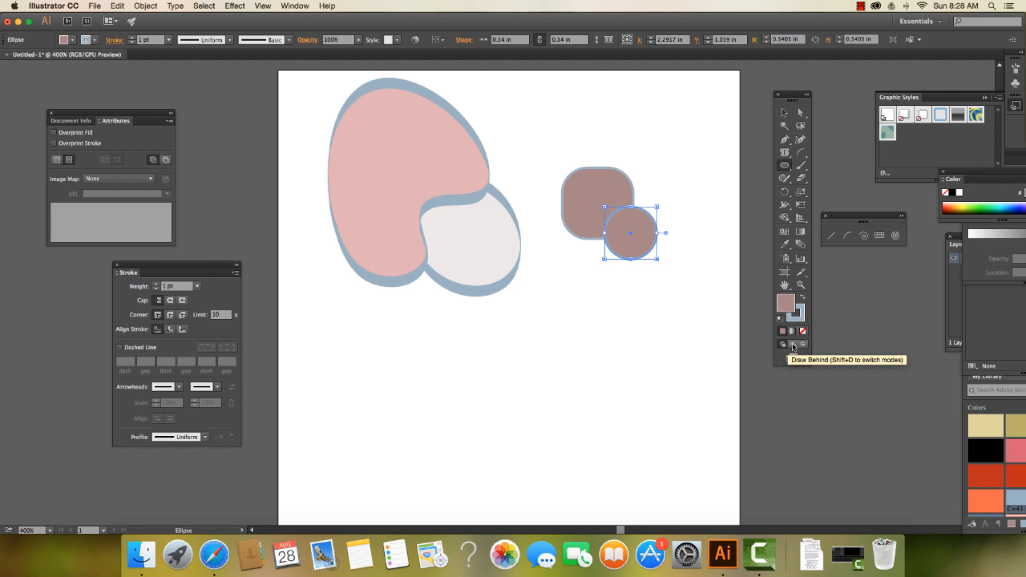
In Draw Behind mode, draw an ellipse beneath the circle and stretch it taller downward
left_click(793, 344)
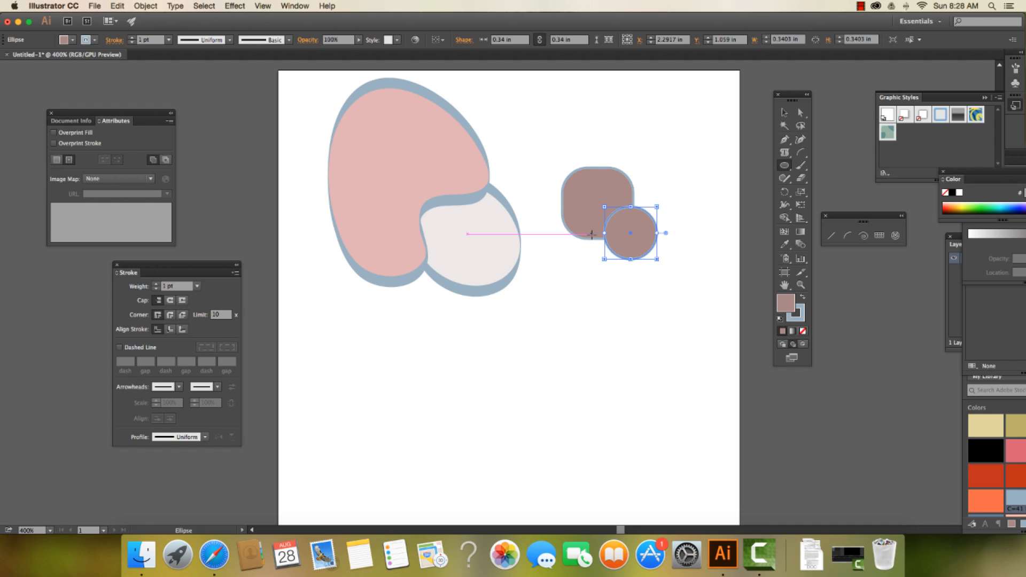
left_click_drag(592, 234, 648, 282)
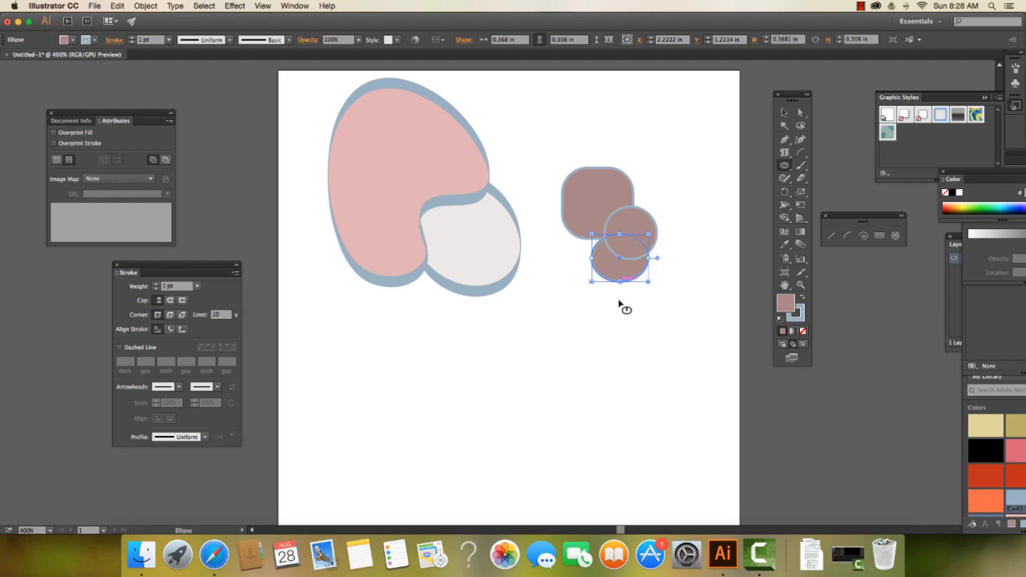
left_click_drag(619, 282, 632, 299)
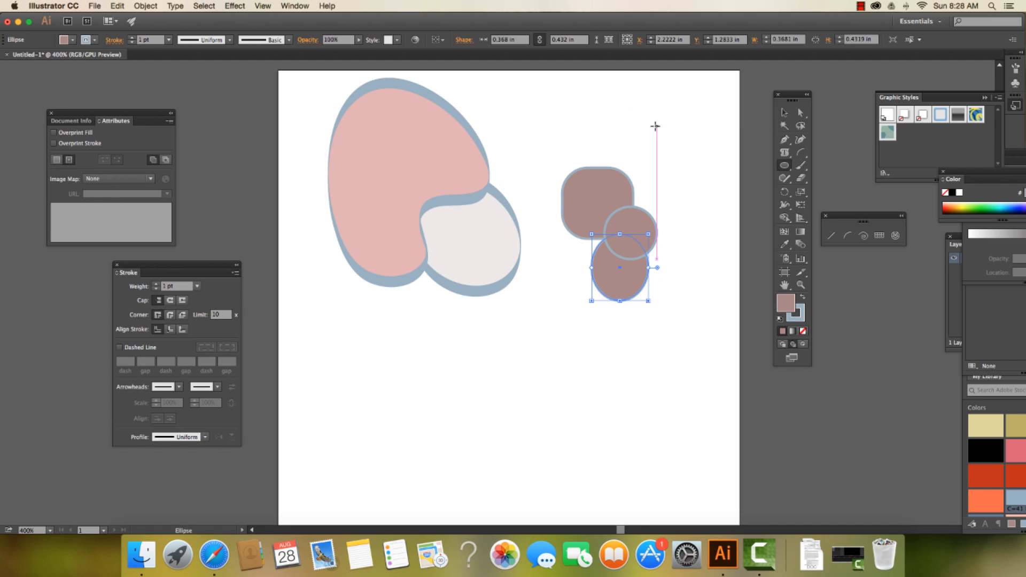
left_click(784, 114)
left_click(661, 117)
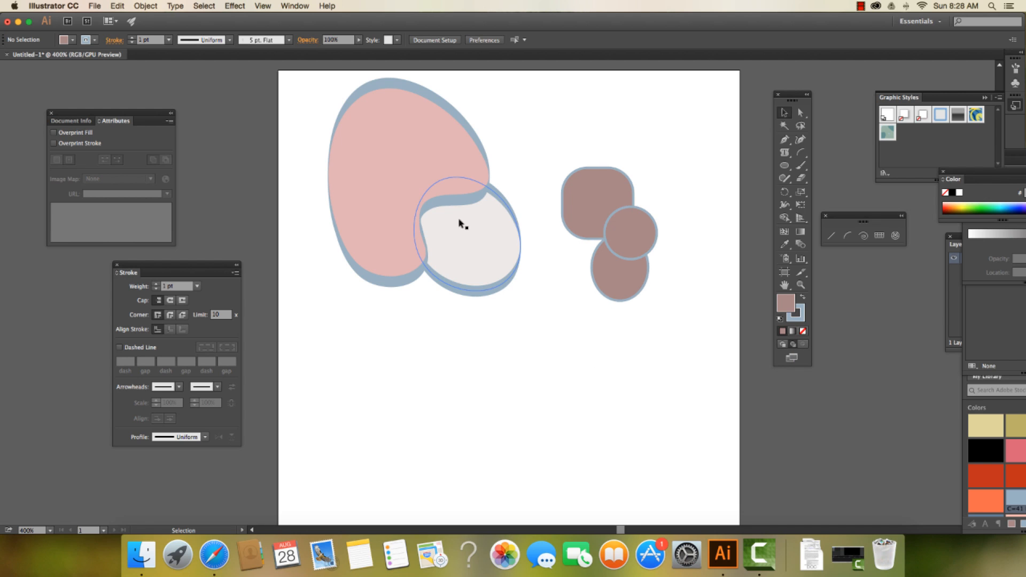
Move the small circle lower on the artboard and recolour its fill light pink
left_click_drag(614, 240, 536, 383)
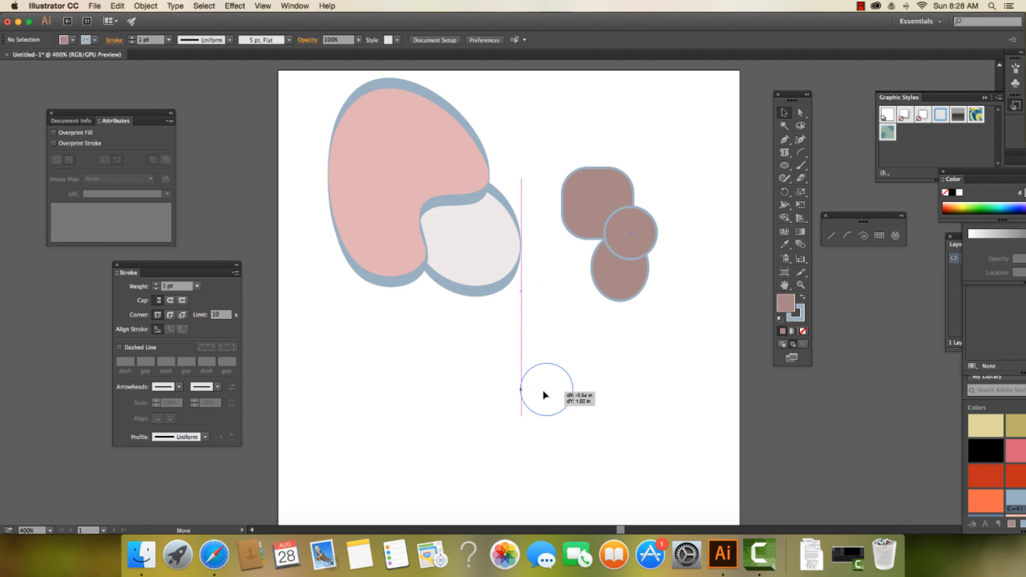
double_click(786, 302)
left_click_drag(408, 235, 395, 233)
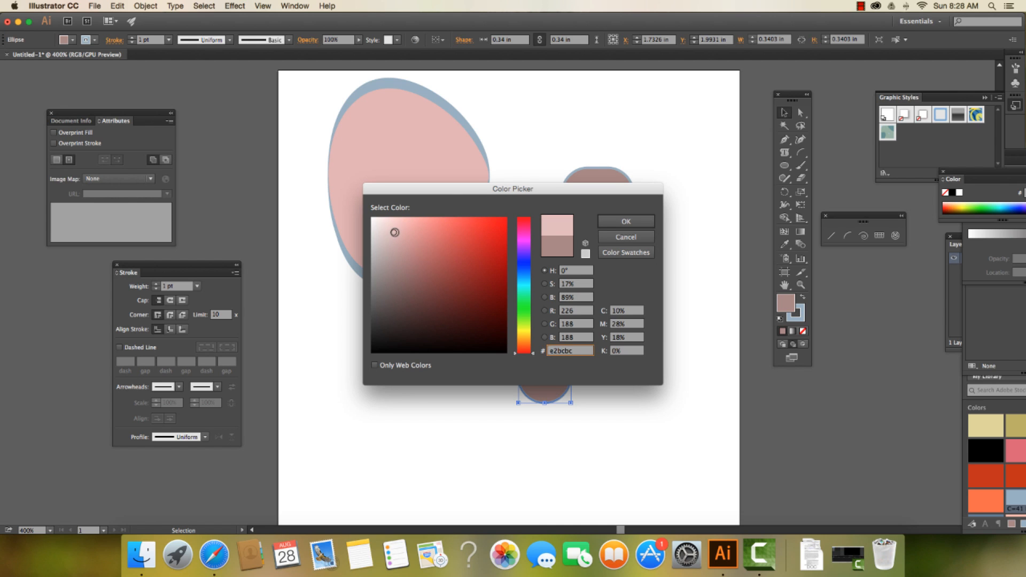
left_click(625, 222)
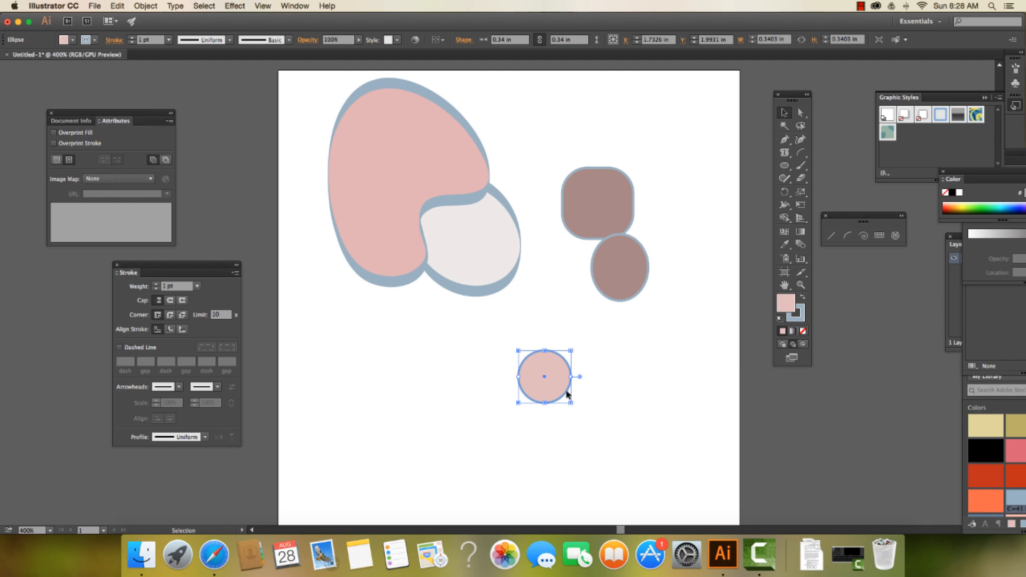
Enable Draw Inside on the circle and change its fill to mint green
left_click(804, 345)
double_click(786, 303)
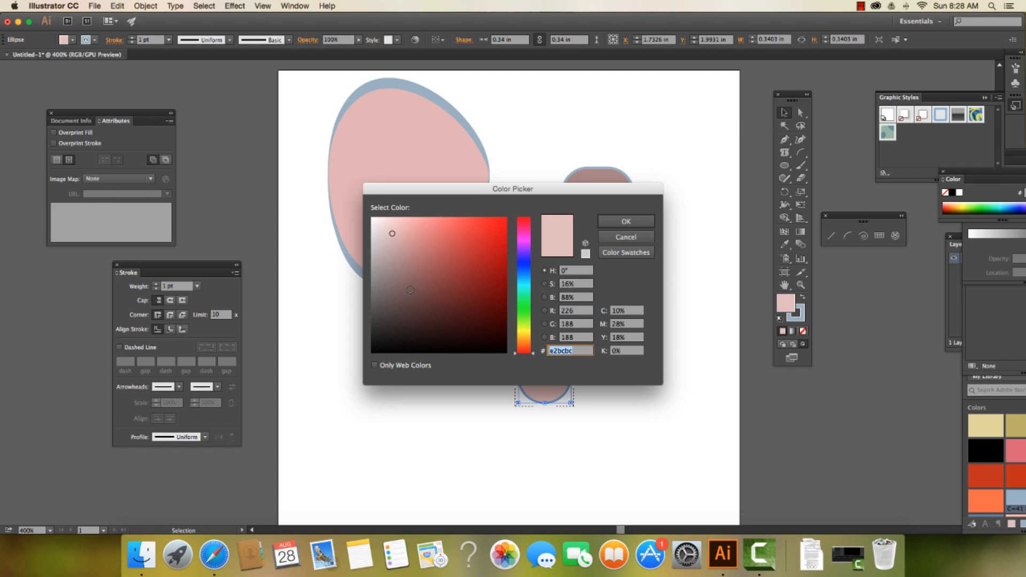
left_click(524, 291)
left_click(633, 221)
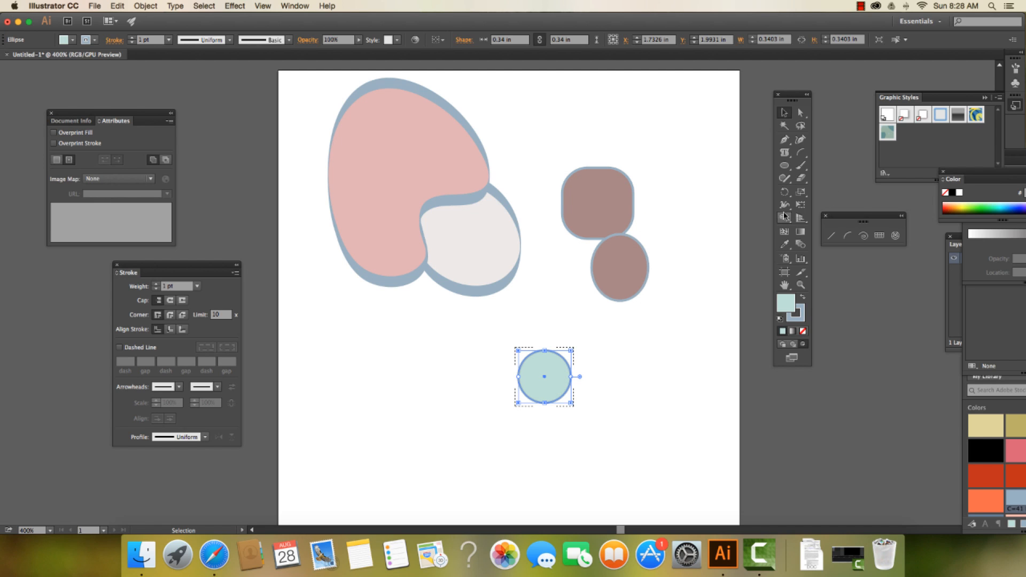
Create an eight-point star with Radius 2 of 0.1944 in via the Star tool dialog
left_click_drag(789, 169, 821, 216)
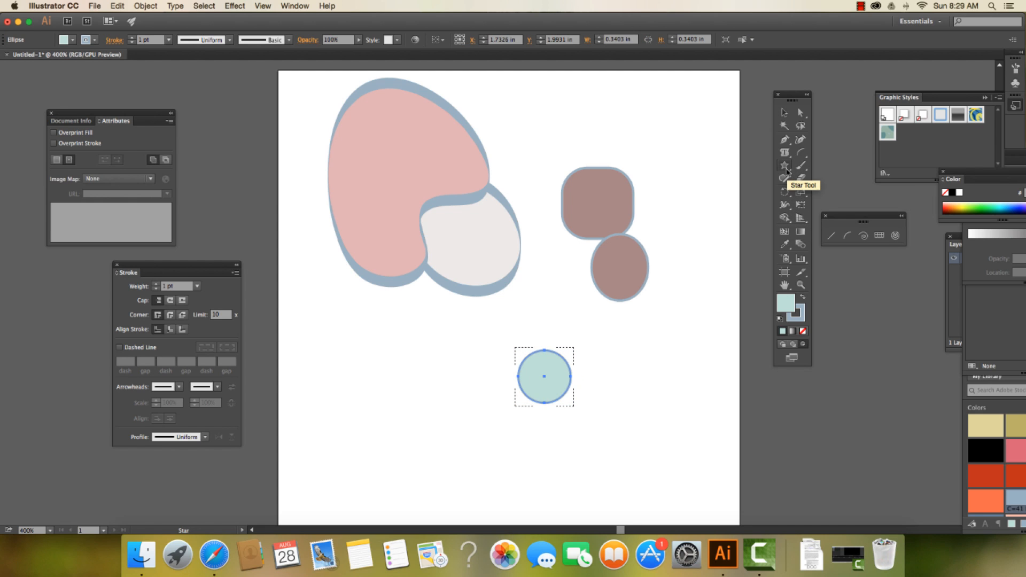
left_click_drag(788, 170, 810, 217)
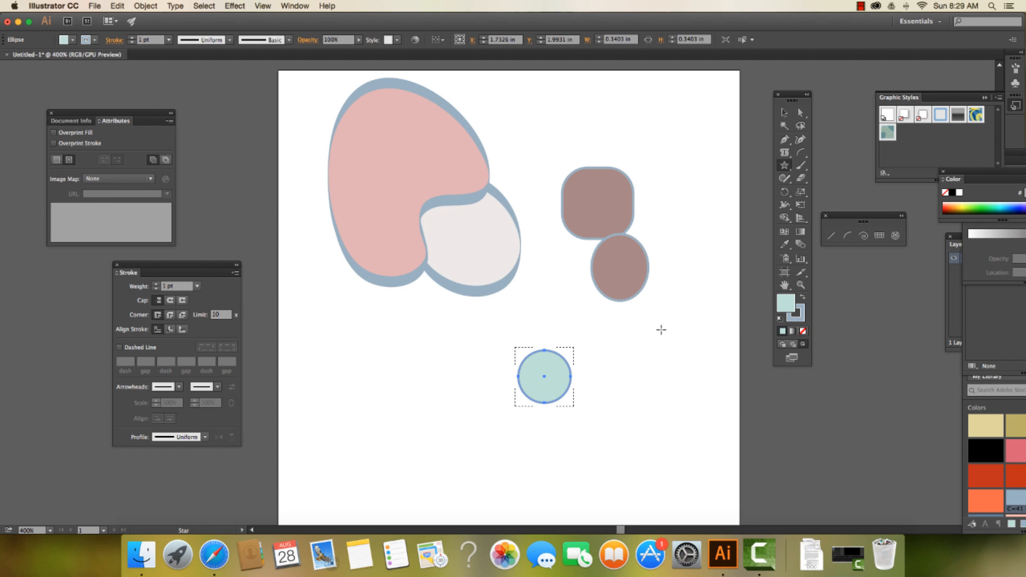
left_click(636, 335)
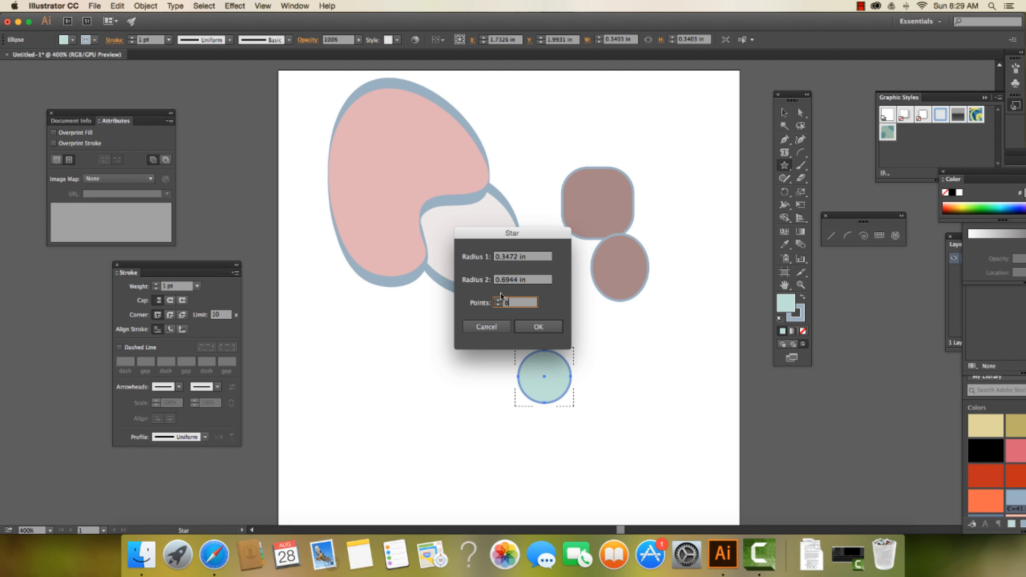
left_click(506, 280)
key("BackSpace")
type("1")
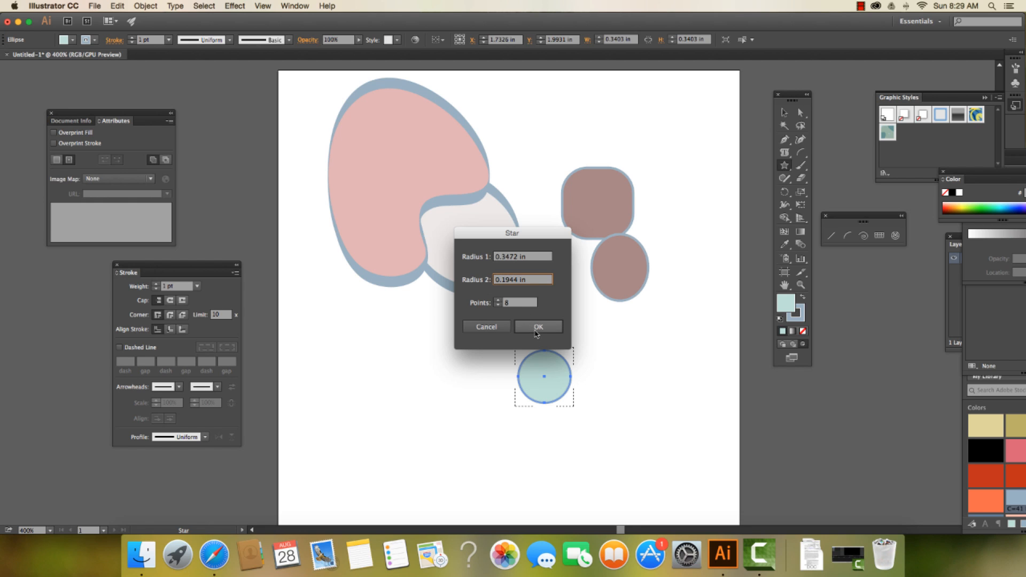
left_click(539, 326)
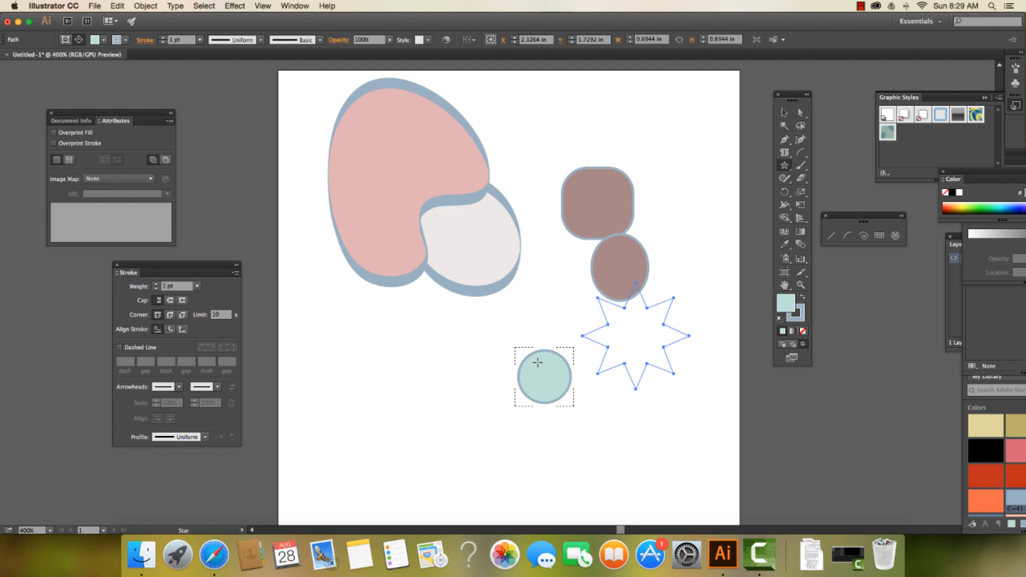
Draw a star from the mint circle's centre so it clips inside the circle
left_click_drag(538, 363, 554, 383)
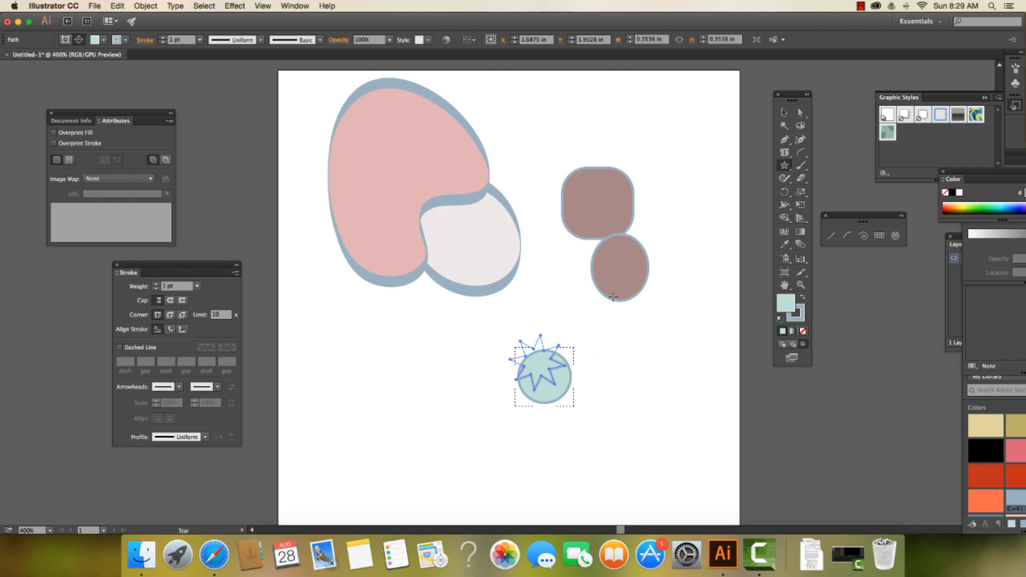
left_click(783, 112)
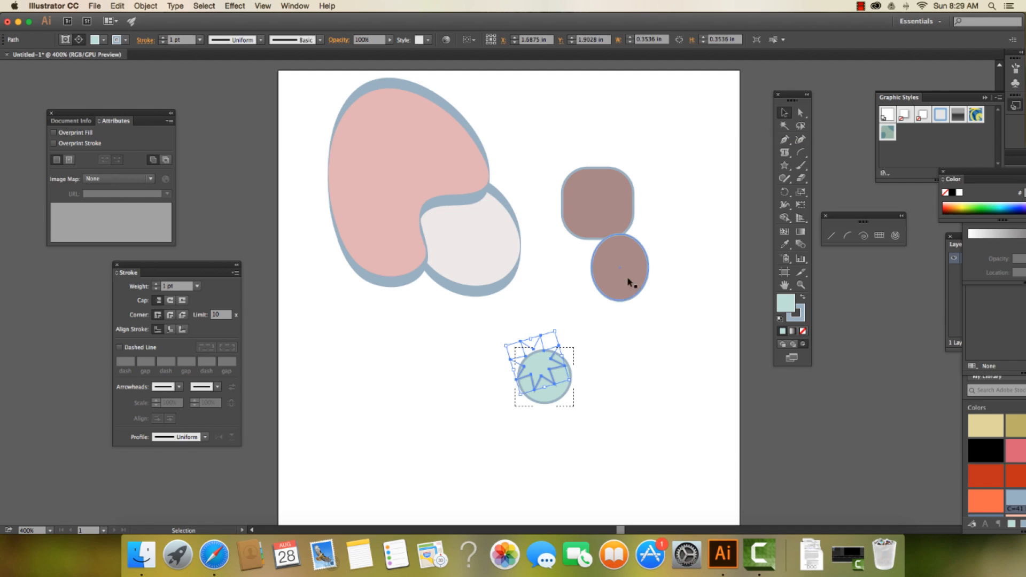
left_click(615, 327)
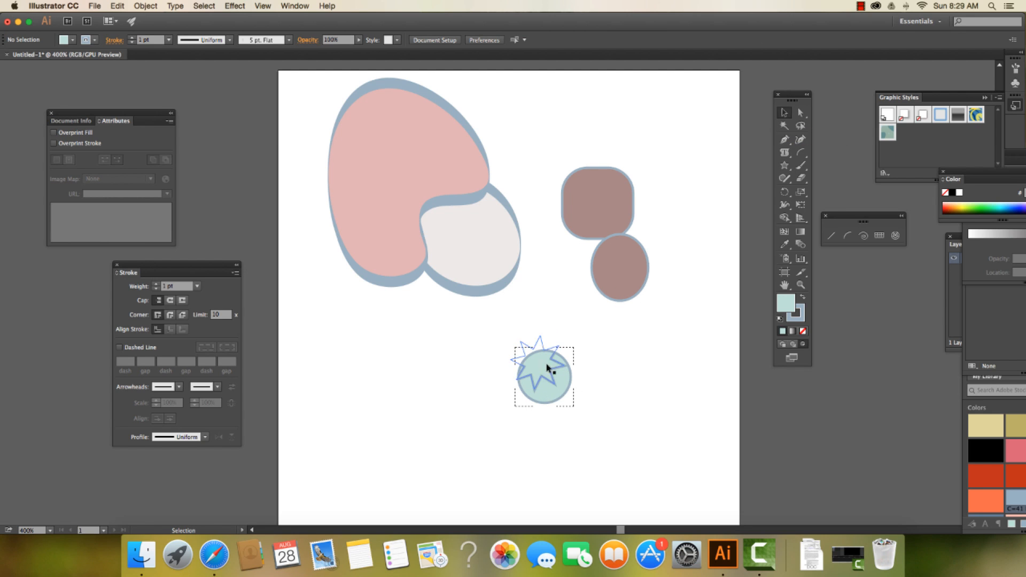
Select the clipped circle group and nudge it and the star slightly into place
left_click_drag(549, 385, 555, 387)
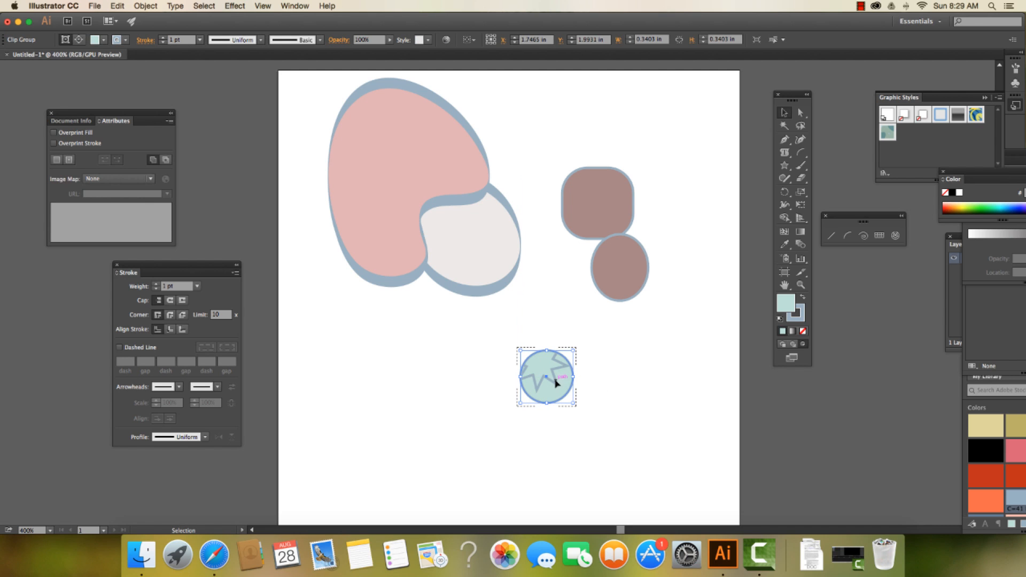
left_click(602, 390)
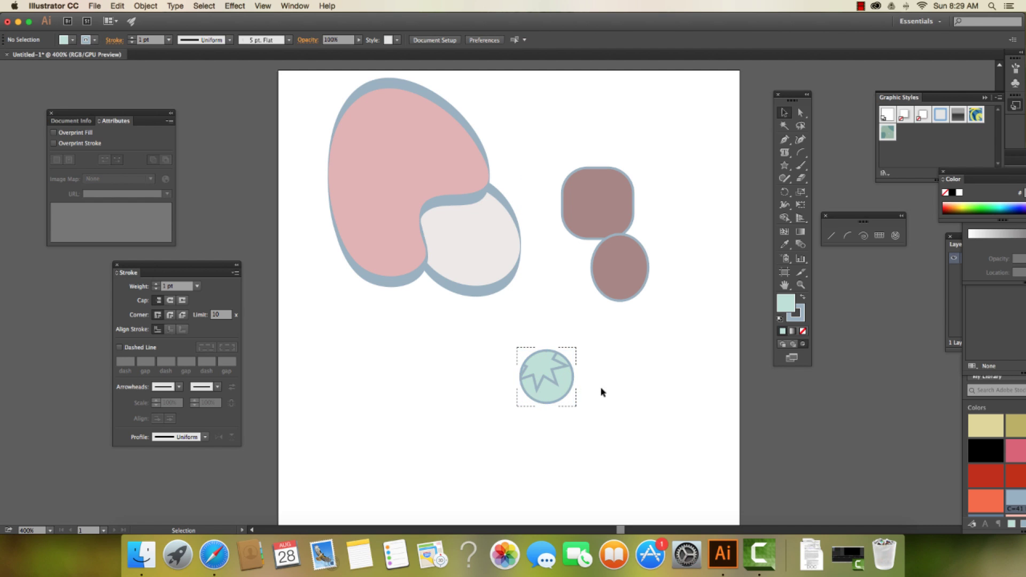
left_click(552, 380)
left_click_drag(559, 385, 542, 384)
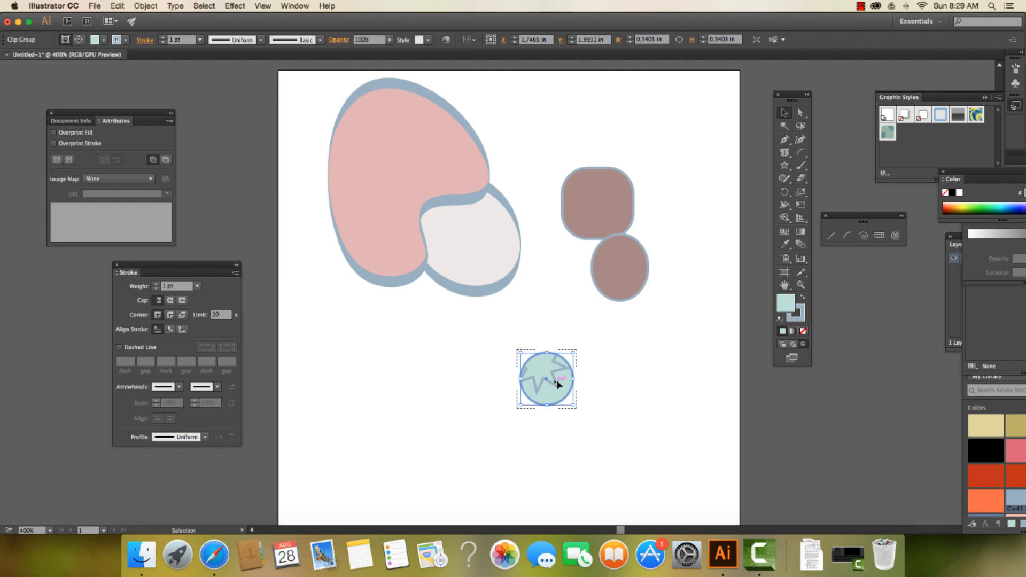
Isolate the clip group and drag the star toward the circle's centre
double_click(542, 384)
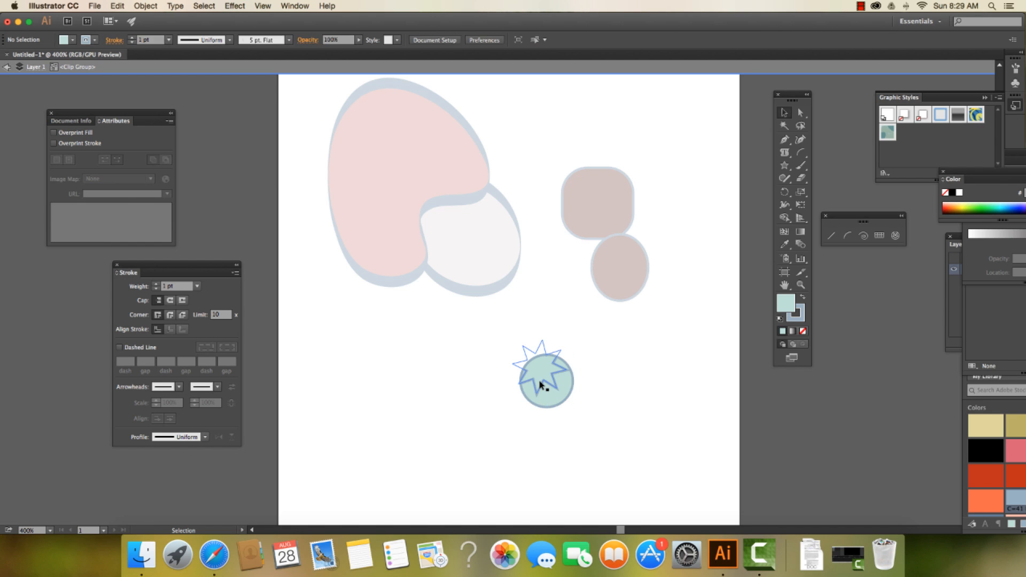
left_click_drag(541, 385, 553, 395)
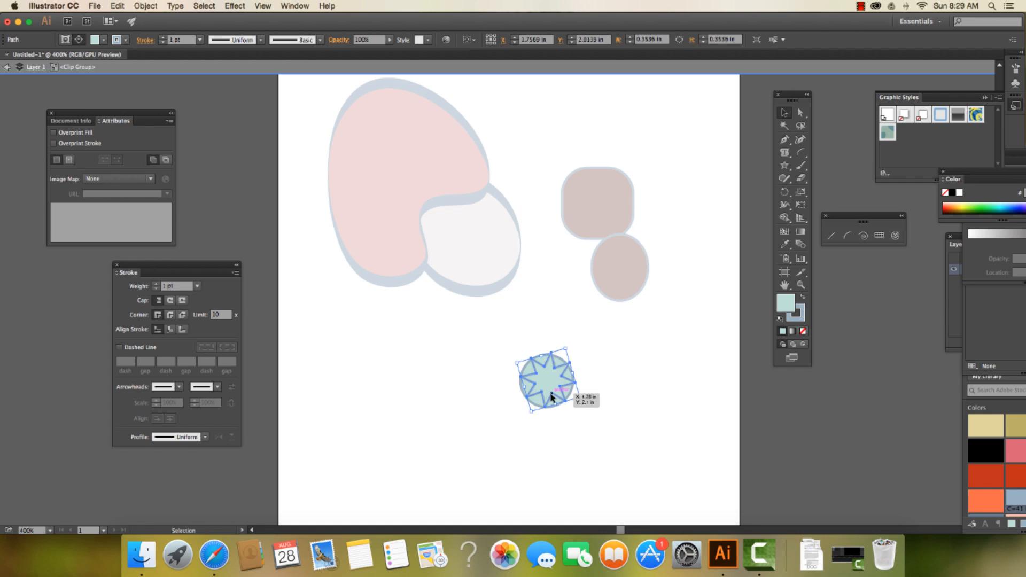
left_click(604, 433)
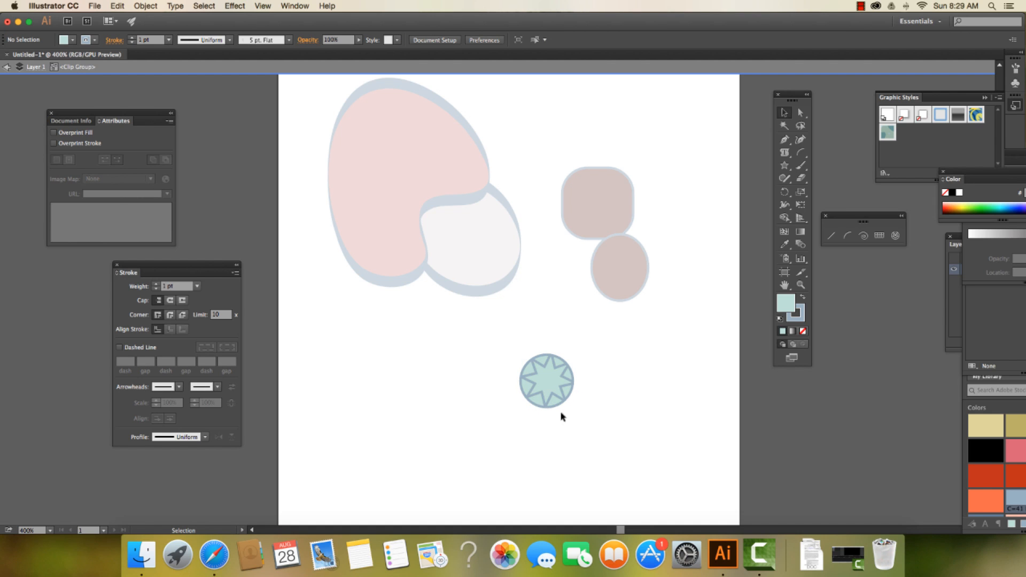
left_click(550, 400)
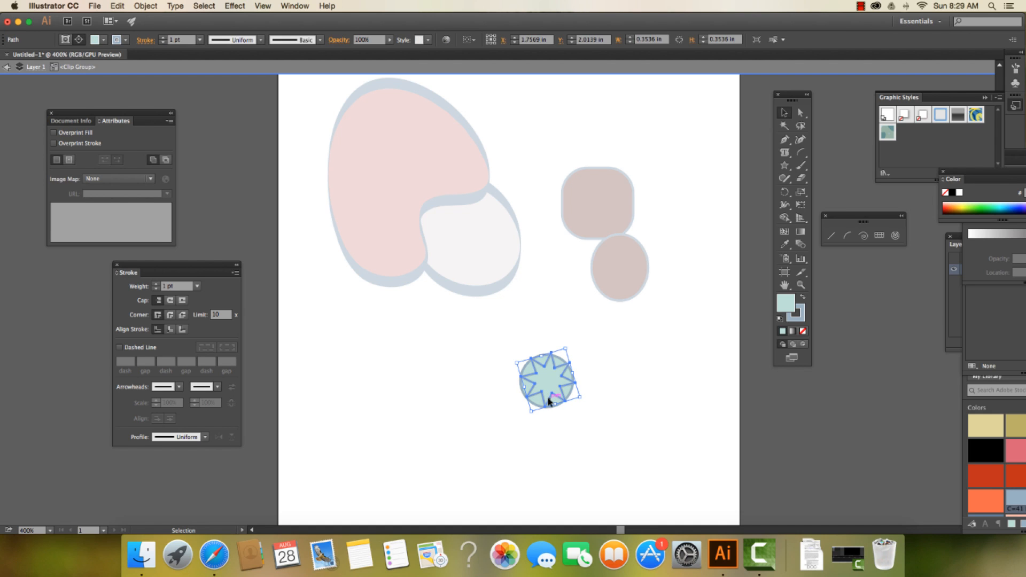
Fine-tune the star to sit centred in the circle, then exit isolation mode
left_click_drag(550, 401, 547, 403)
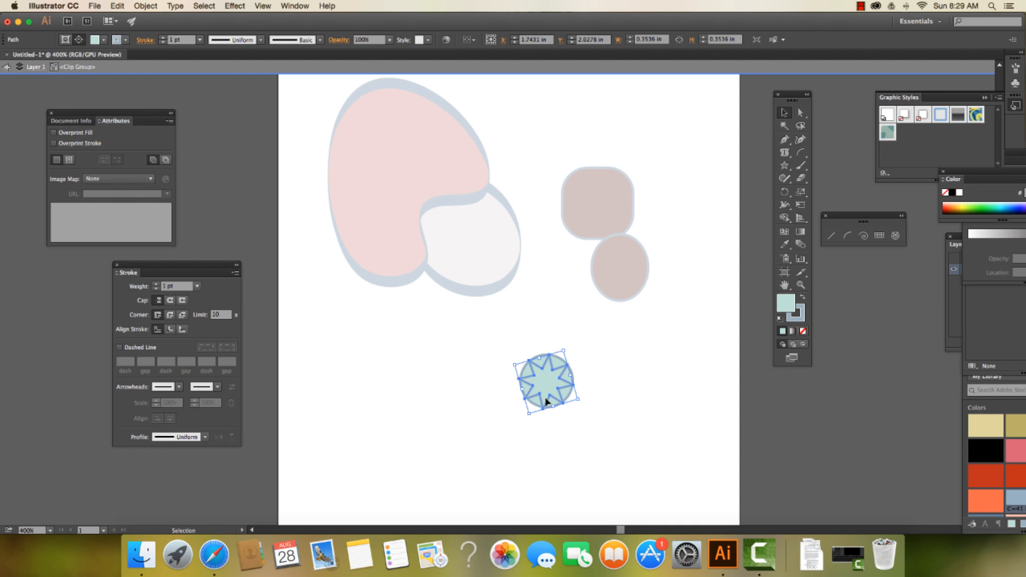
left_click(555, 444)
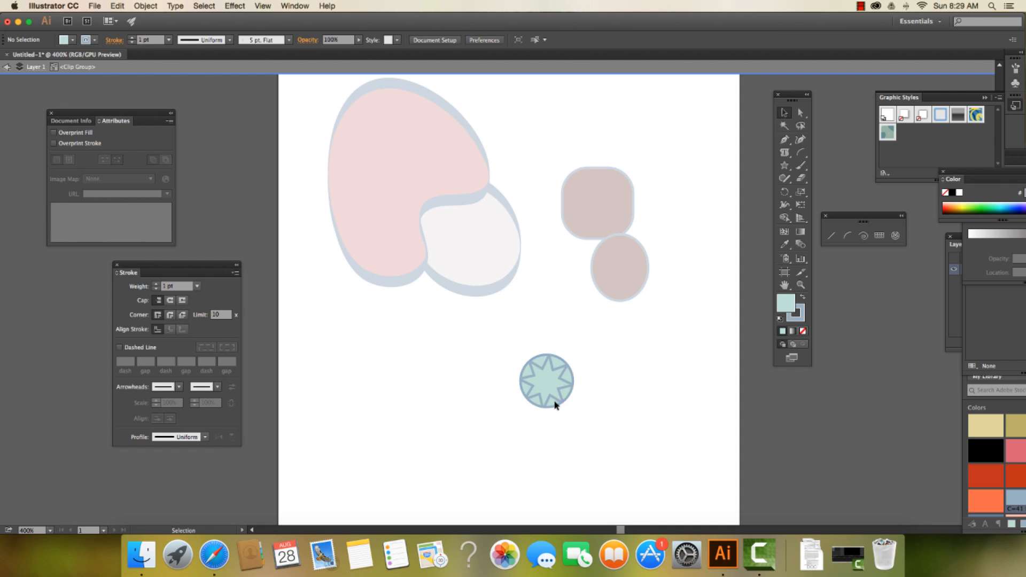
left_click_drag(555, 399, 559, 400)
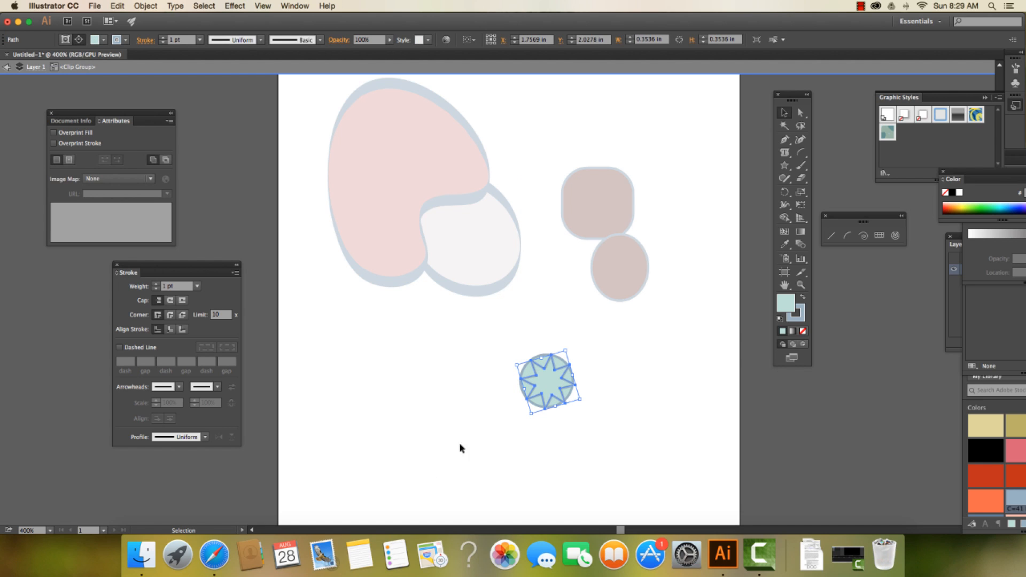
left_click(6, 69)
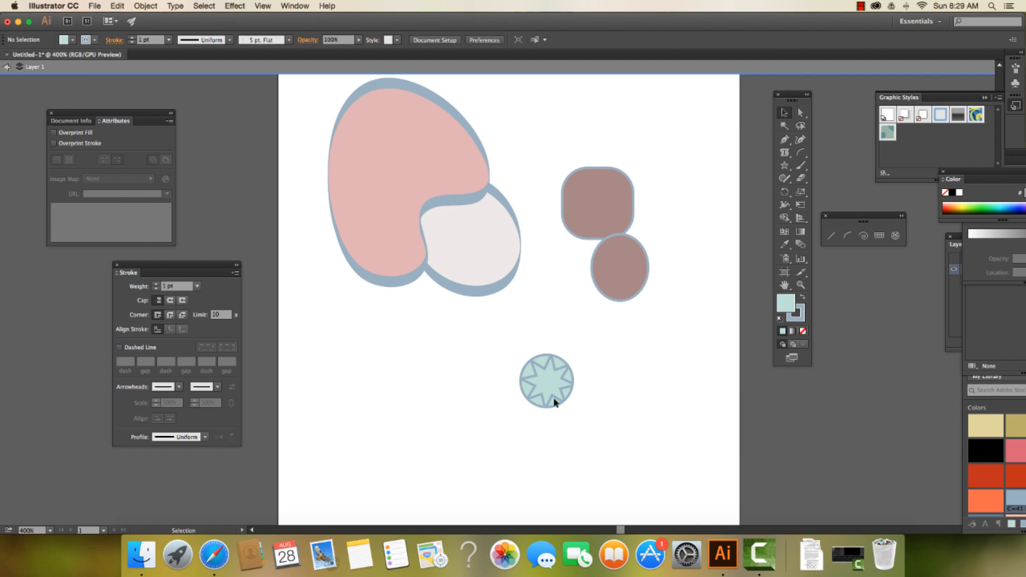
Select the clipped circle group and switch to Draw Behind mode
left_click_drag(514, 343, 574, 408)
left_click(791, 344)
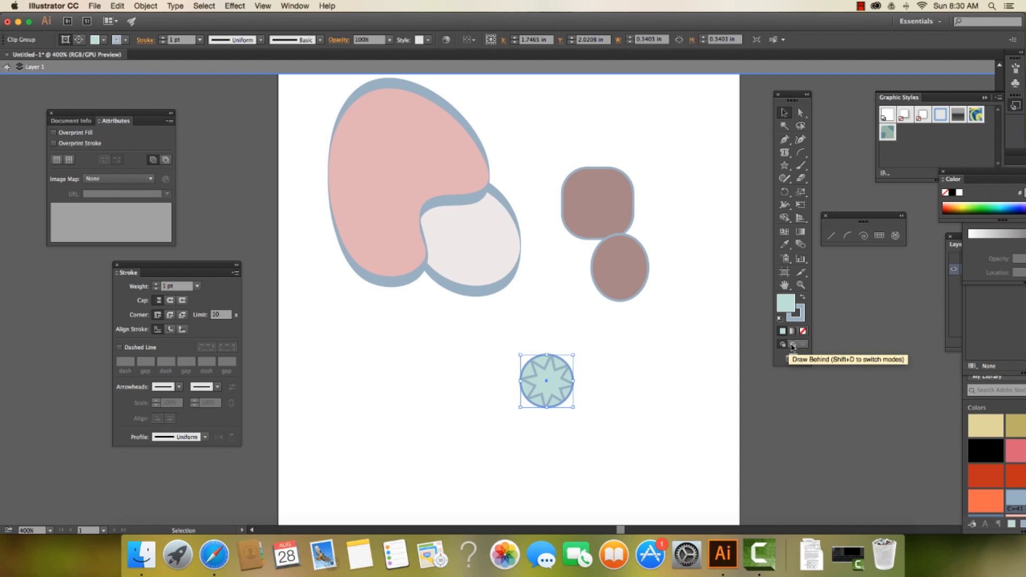